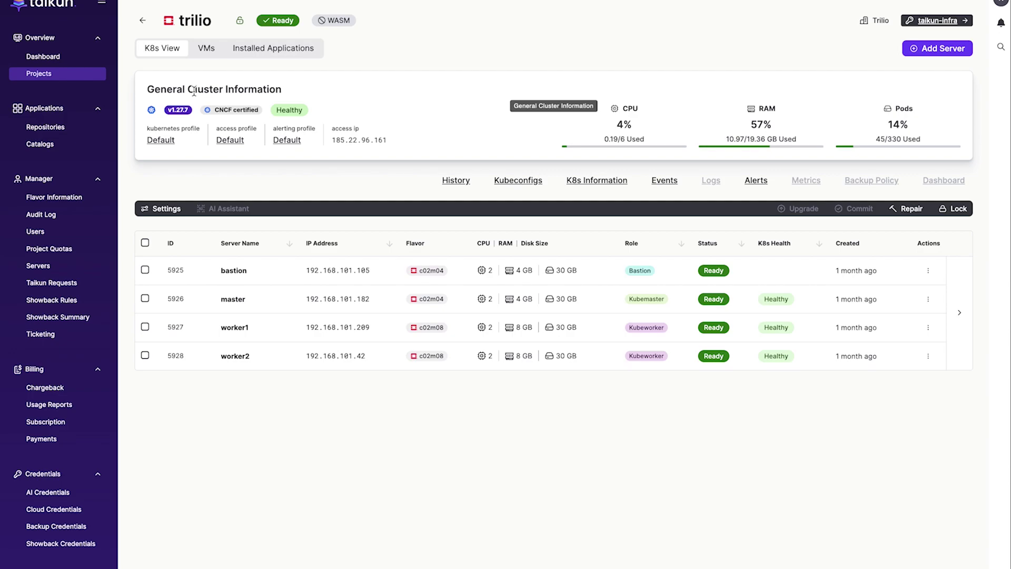
Step: Download the existing cluster-admin kubeconfig from the trilio project's Kubeconfigs list and return to the project
left_click(522, 181)
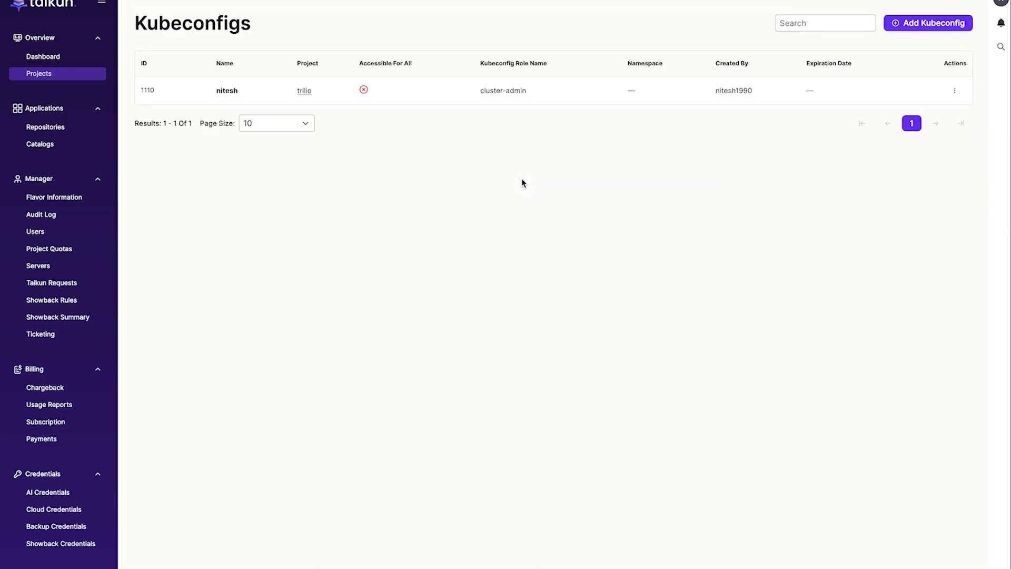
left_click(956, 92)
left_click(919, 129)
left_click(40, 74)
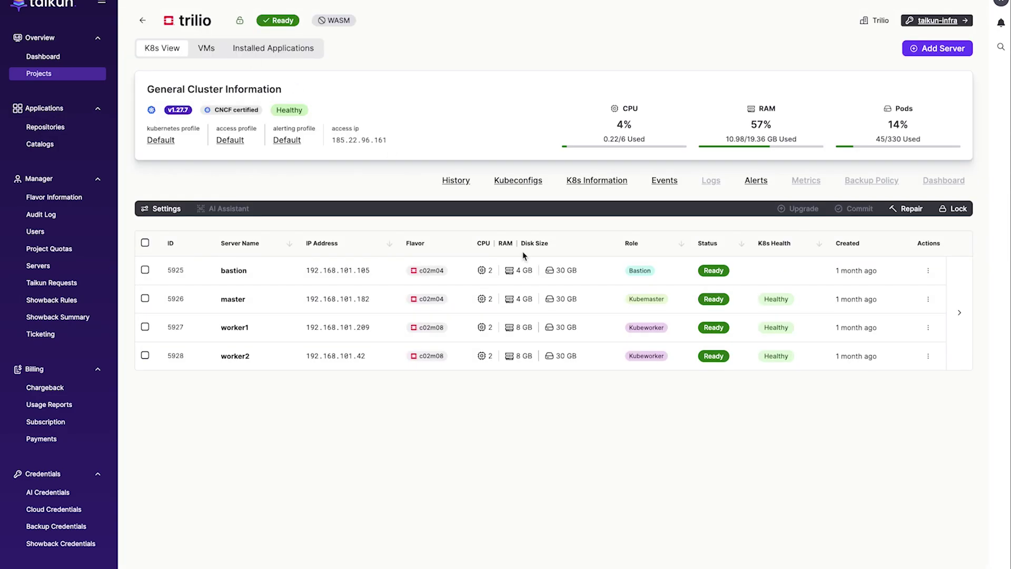
Step: Find the k8s-triliovault-ingress-nginx-controller service in the project's Kubernetes services and open its external IP address in the browser
left_click(592, 181)
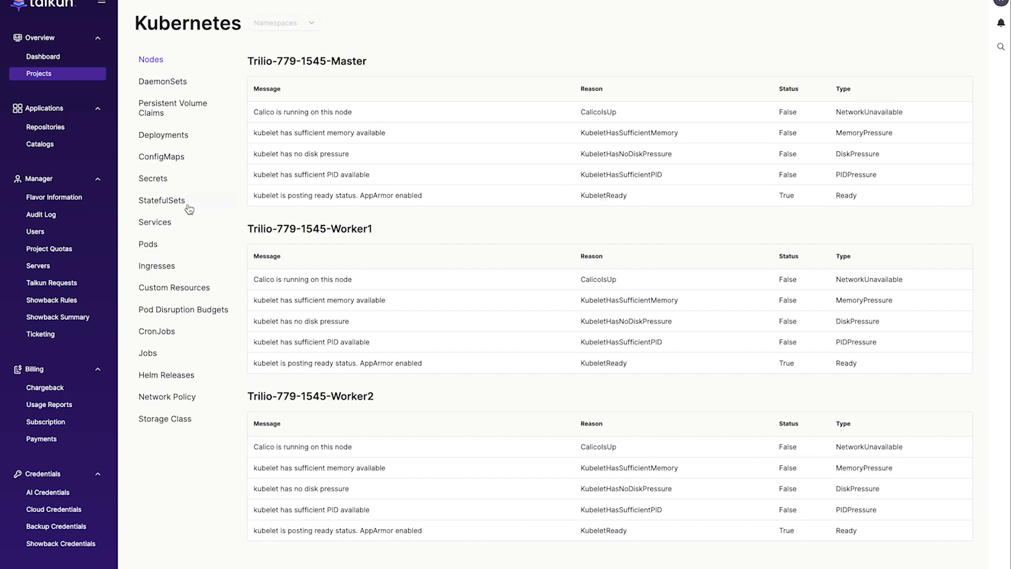
left_click(165, 223)
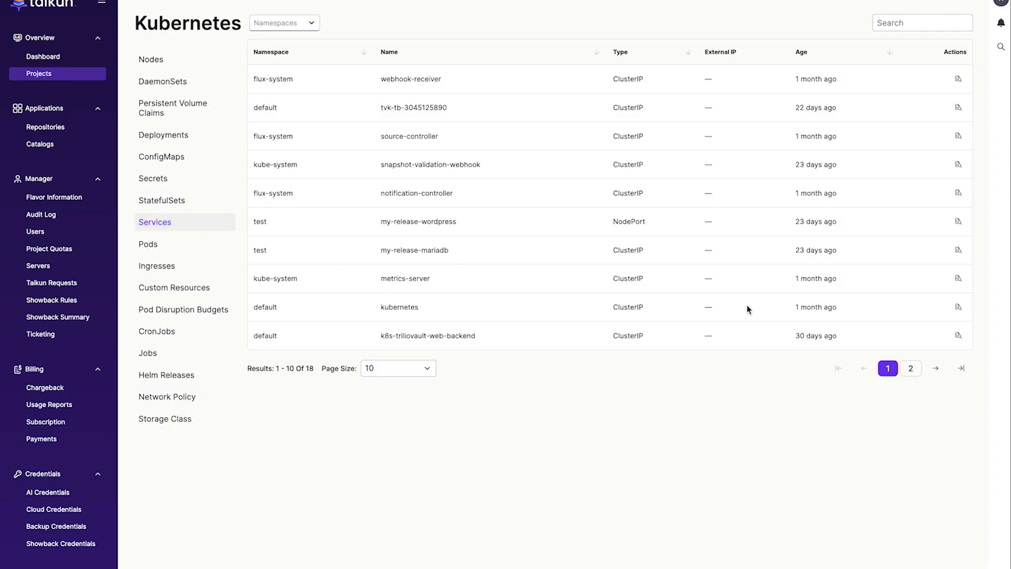
left_click(902, 368)
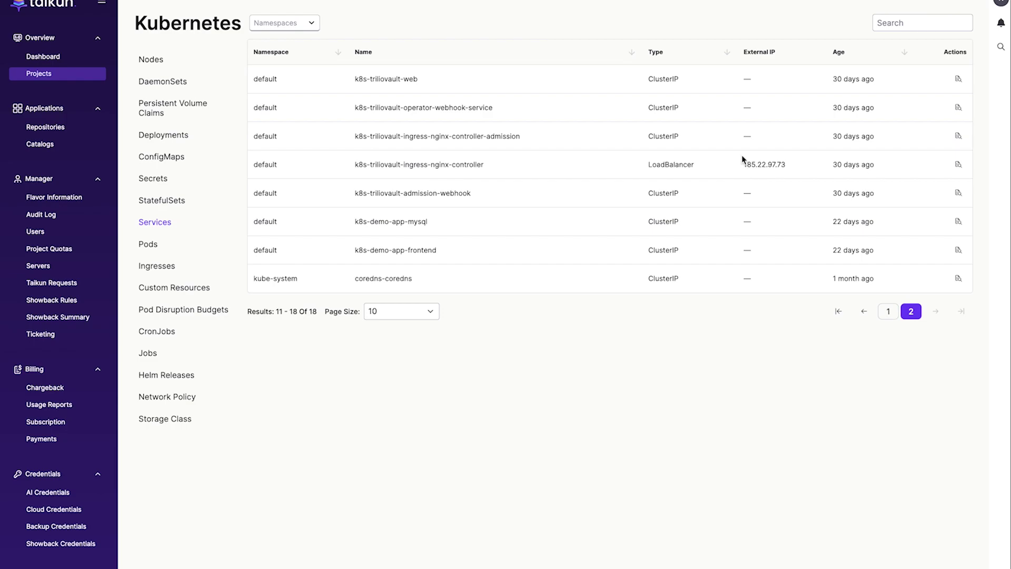
left_click_drag(743, 165, 786, 166)
right_click(763, 165)
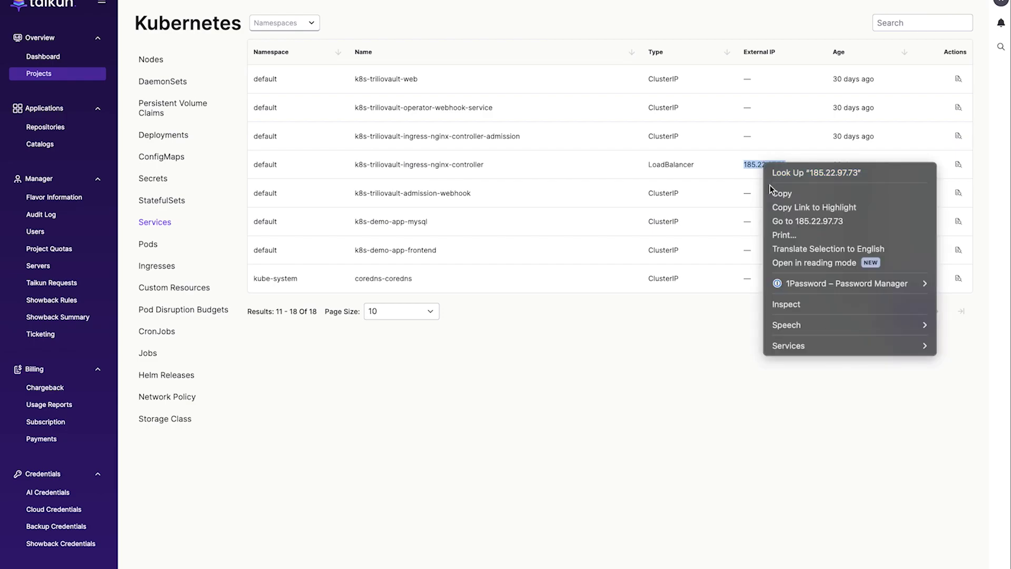
left_click(779, 224)
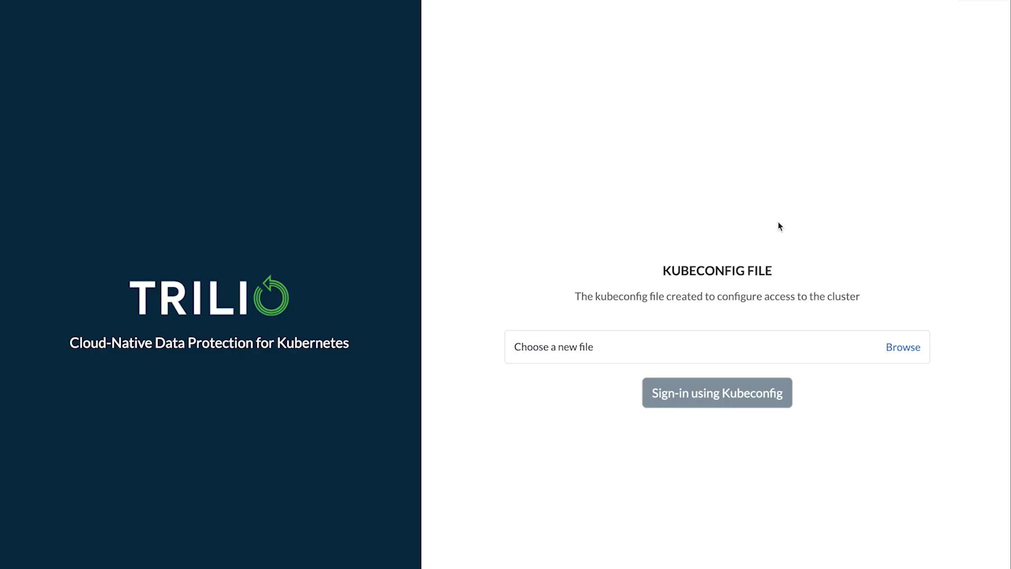
Step: Sign in to the Trilio console using the trilio-kube-config.yaml file from the Desktop
left_click(904, 350)
left_click(183, 70)
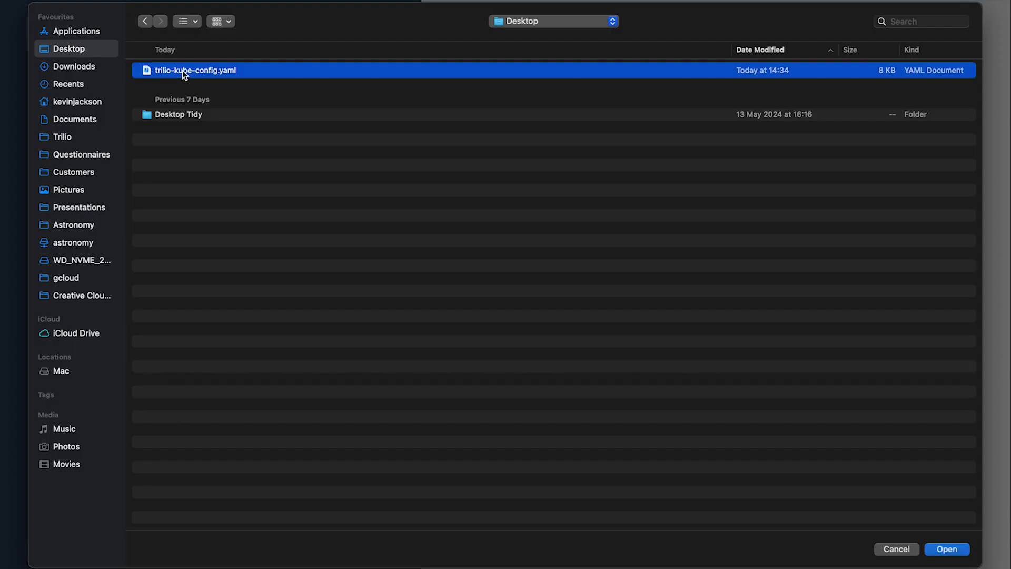
left_click(948, 548)
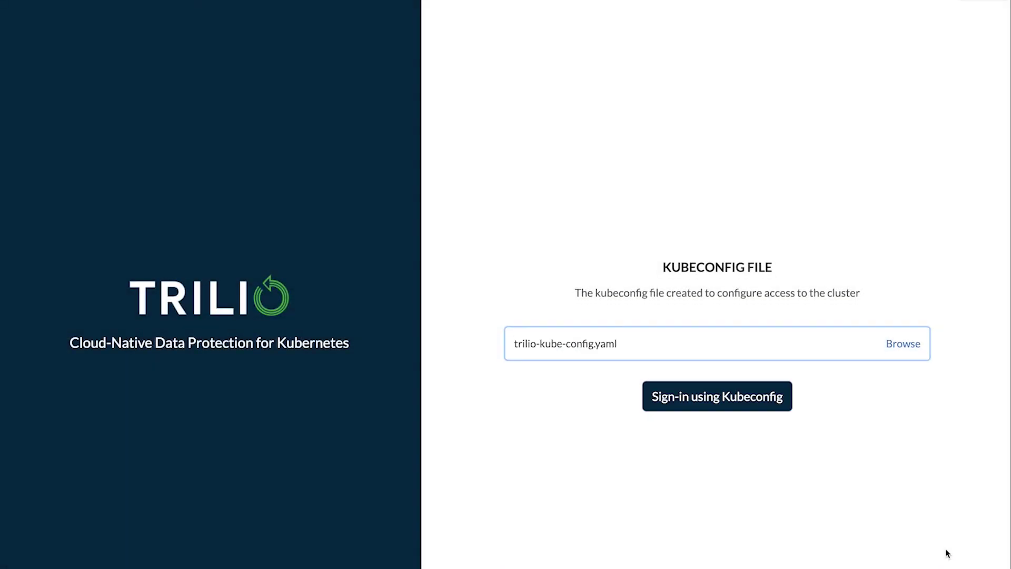
left_click(712, 404)
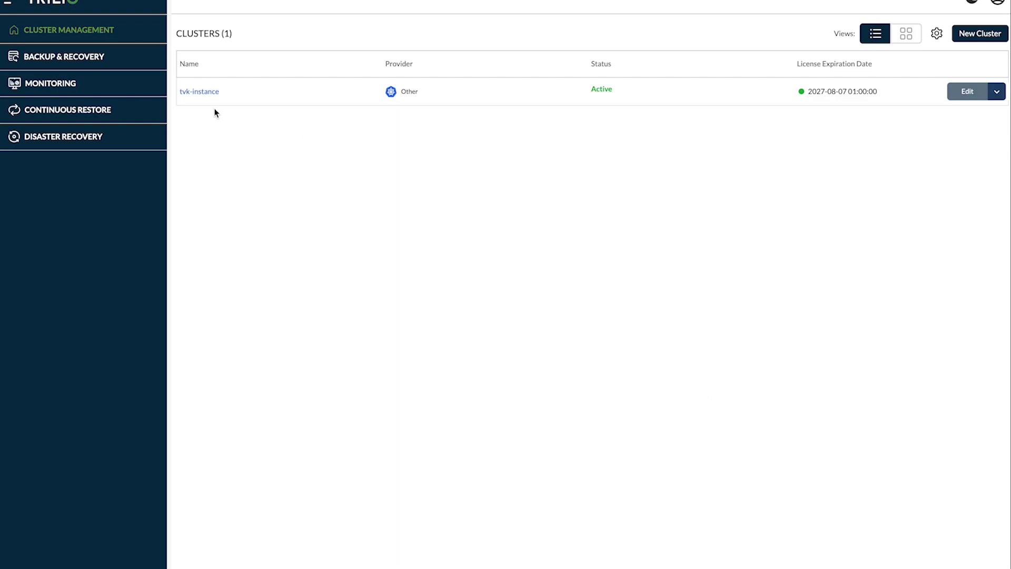
Step: Review the cluster's Backup & Recovery sections: namespaces, applications, backup plans, targets, hooks and policies
left_click(74, 58)
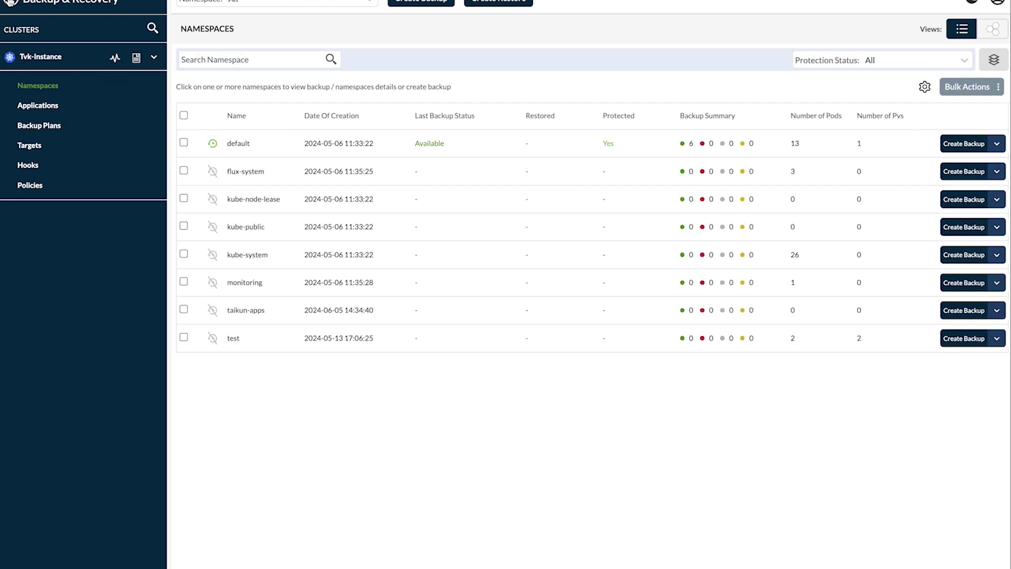
left_click(42, 108)
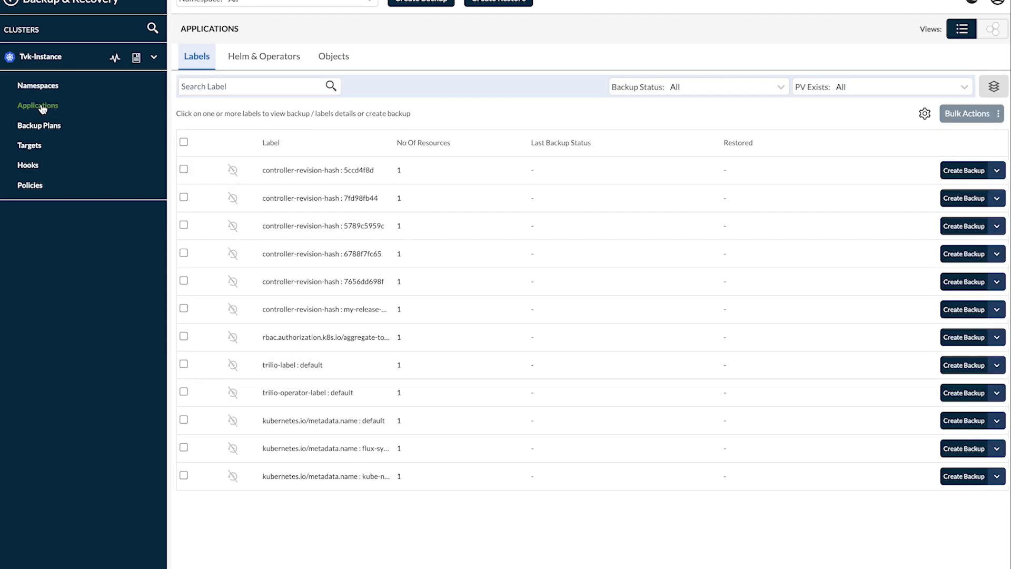
left_click(44, 127)
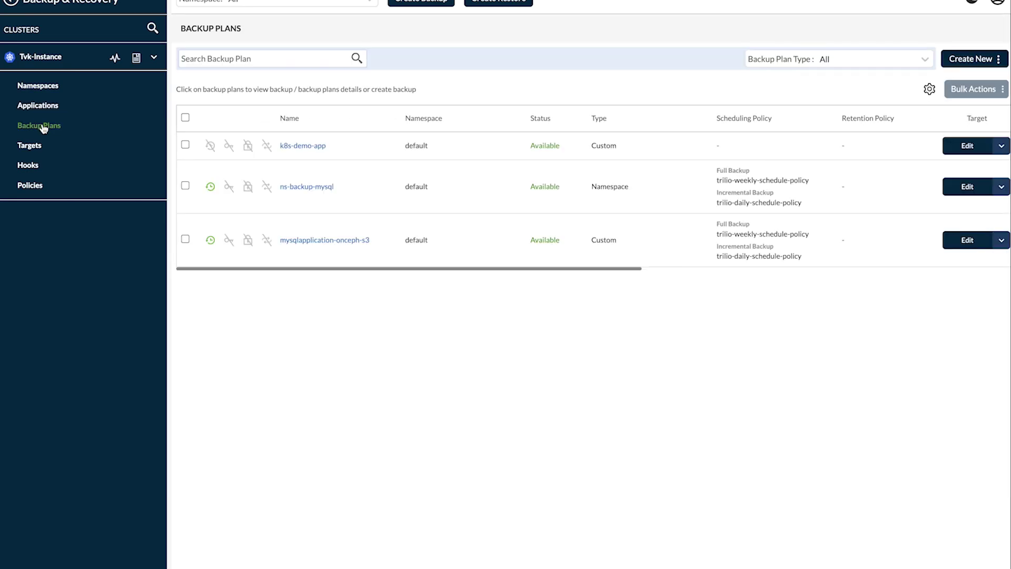
left_click(24, 148)
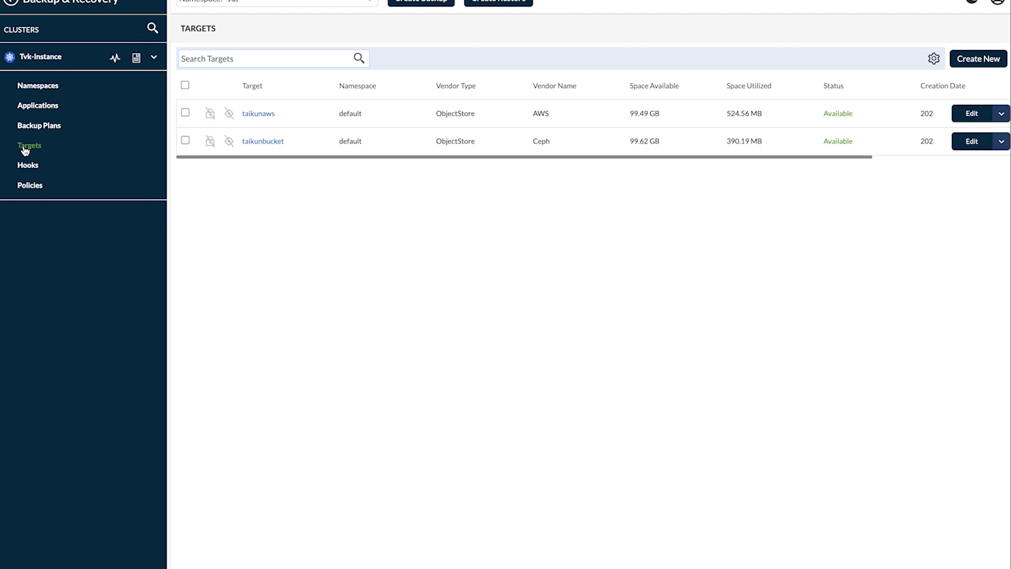
left_click(27, 171)
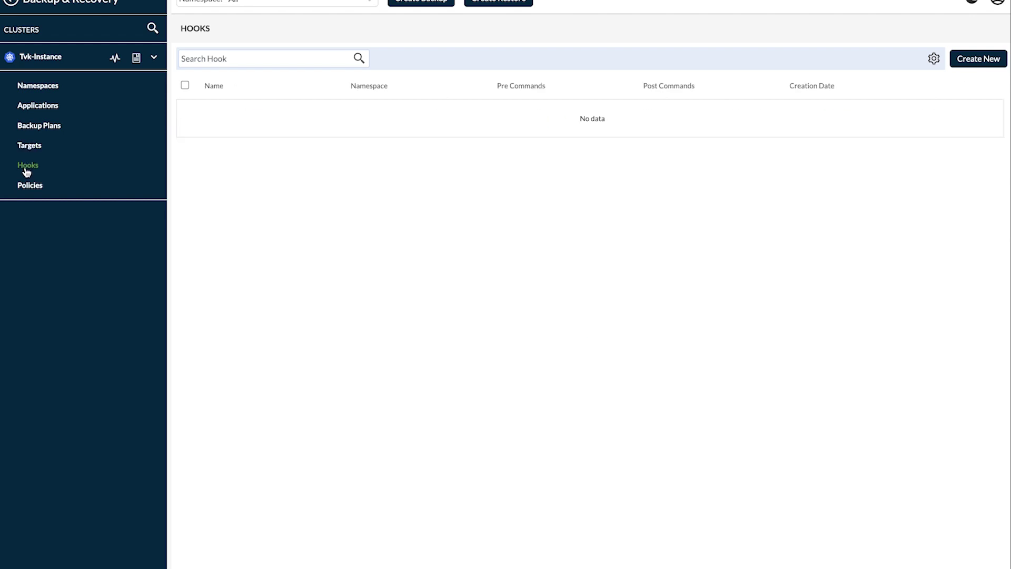
left_click(27, 188)
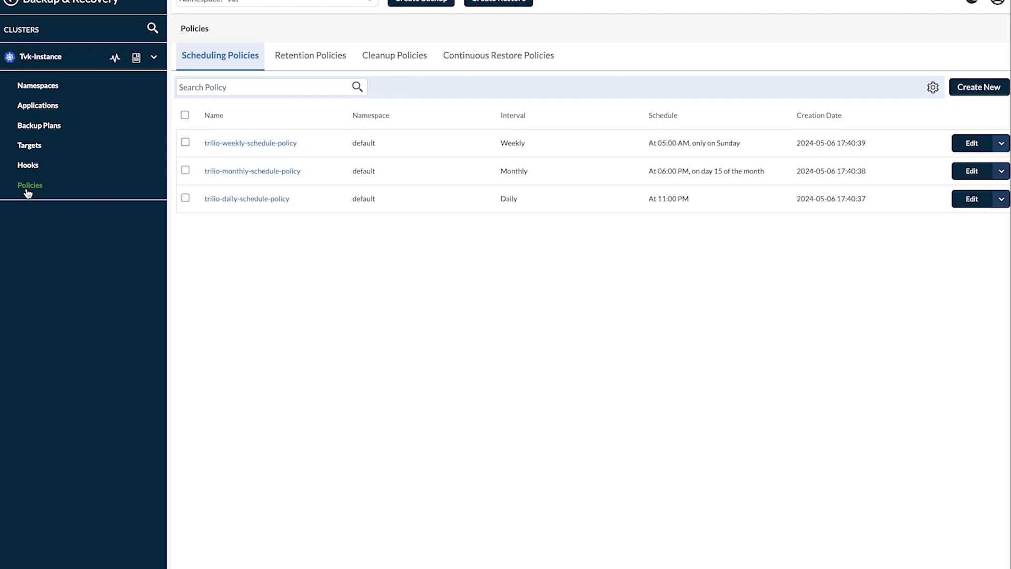
left_click(11, 2)
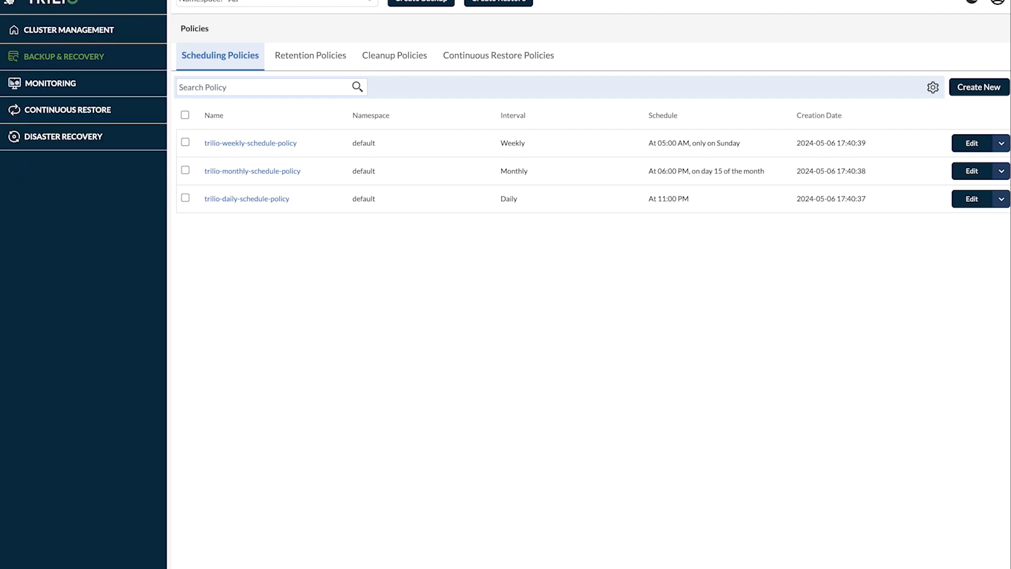
Step: Examine the TrilioVault Monitoring dashboard with its backup and restore summaries
left_click(43, 86)
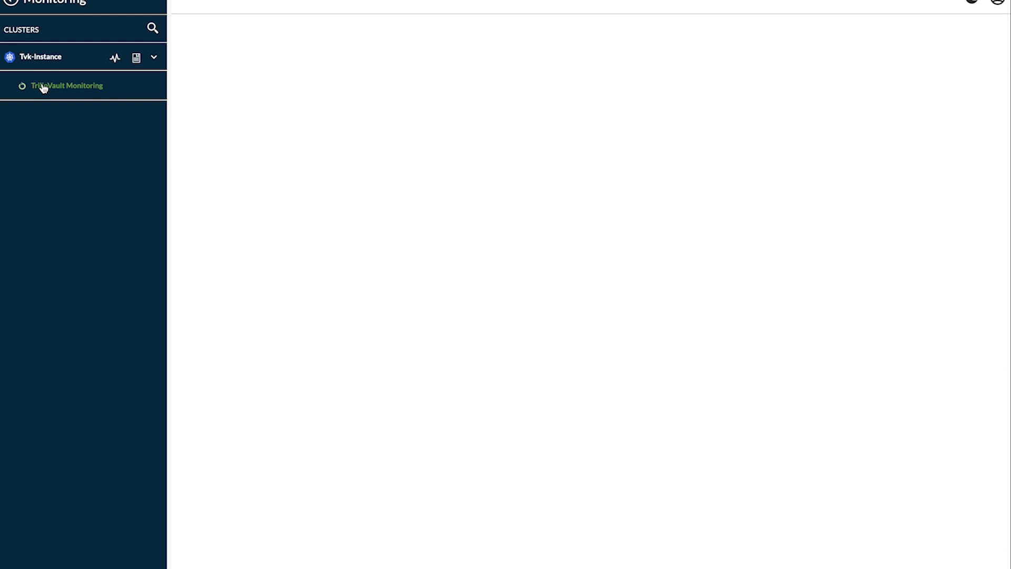
left_click(43, 88)
left_click(12, 4)
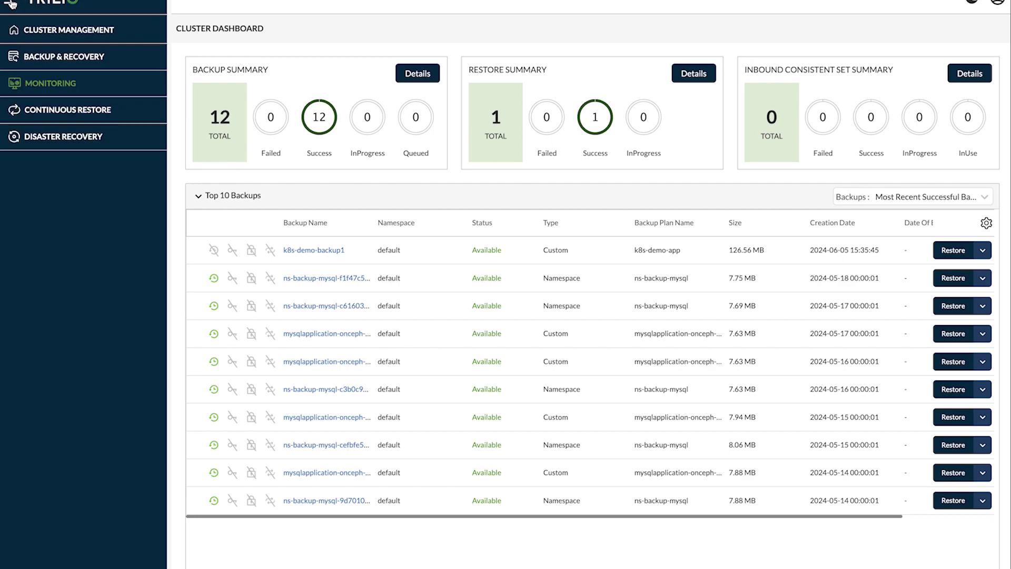
Step: Start a new application backup under Backup & Recovery and include the label app : k8s-demo-app
left_click(44, 59)
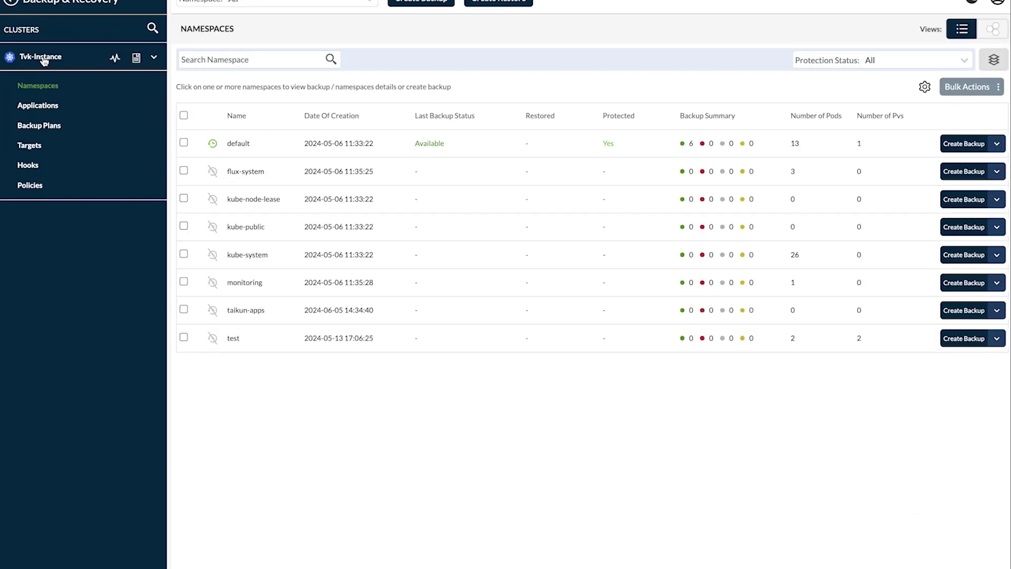
left_click(422, 3)
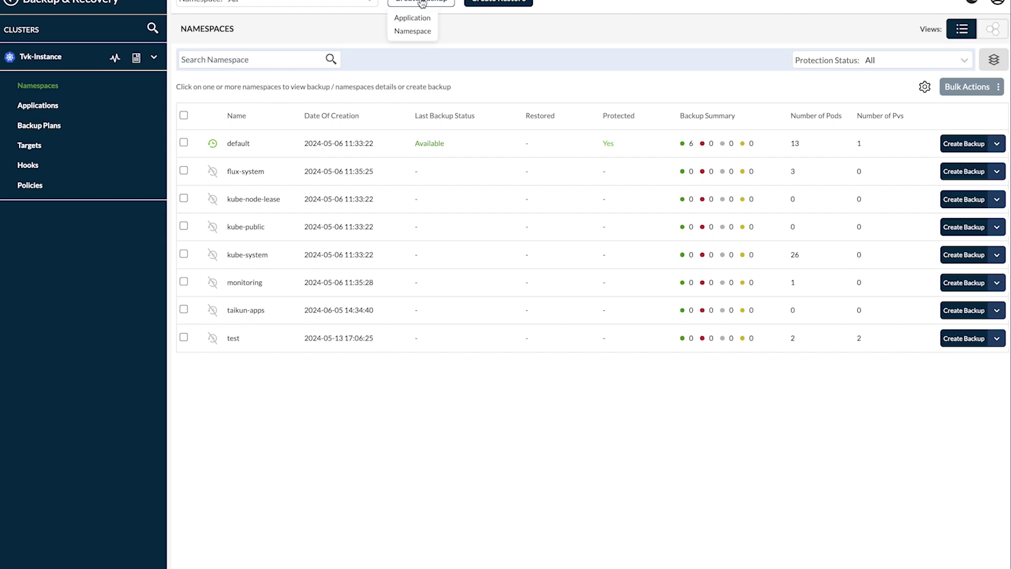
left_click(417, 18)
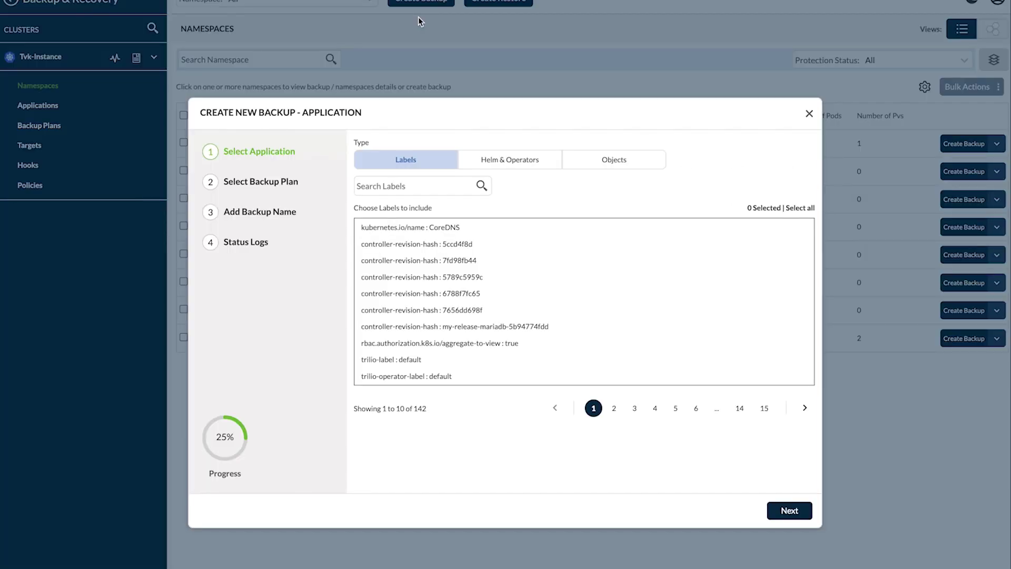
left_click(379, 186)
type("k8s-demo-app")
left_click(389, 231)
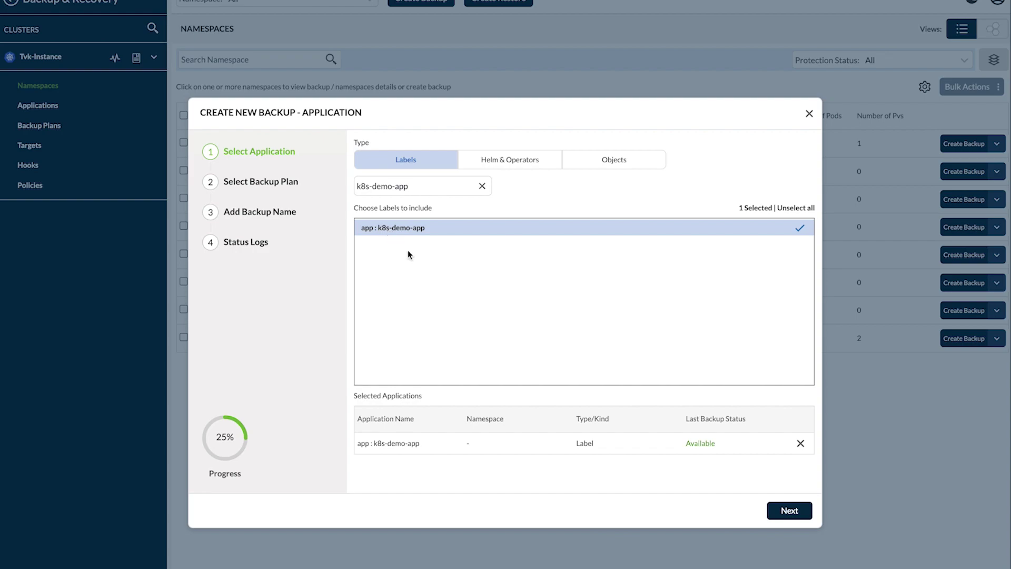
Step: Use the existing k8s-demo-app backup plan for the backup after reviewing its summary
left_click(779, 514)
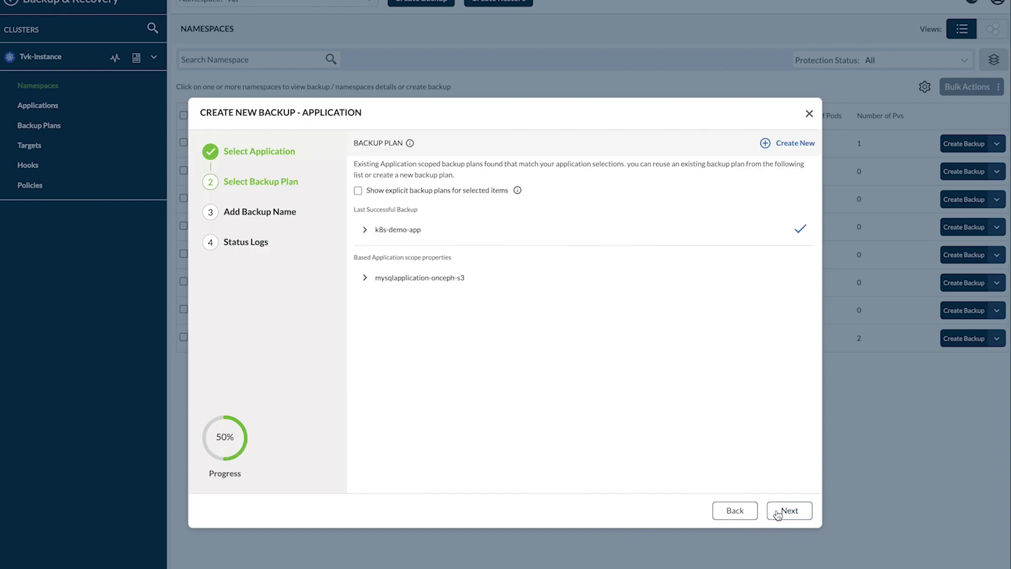
left_click(785, 514)
left_click(367, 232)
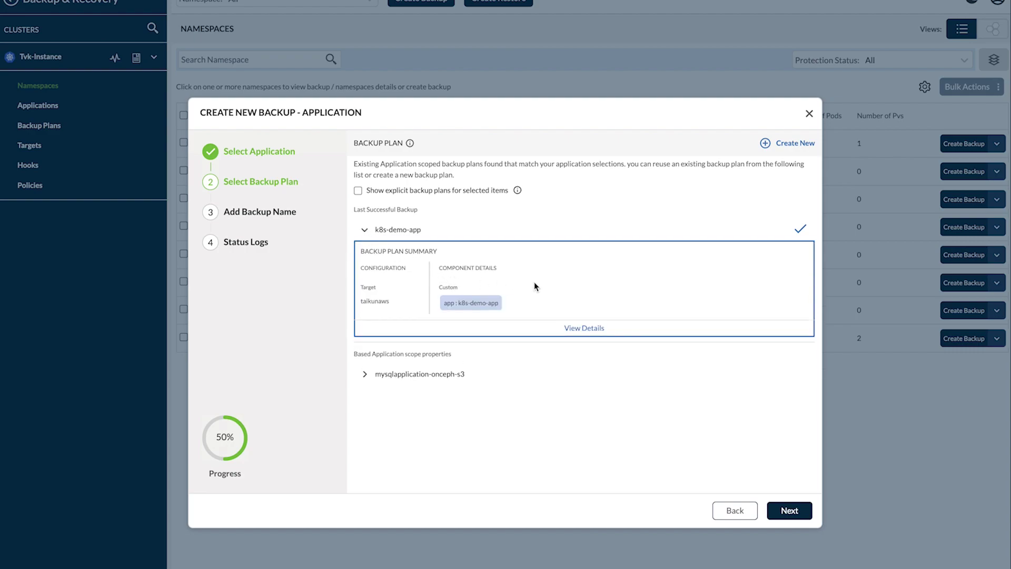
left_click(788, 513)
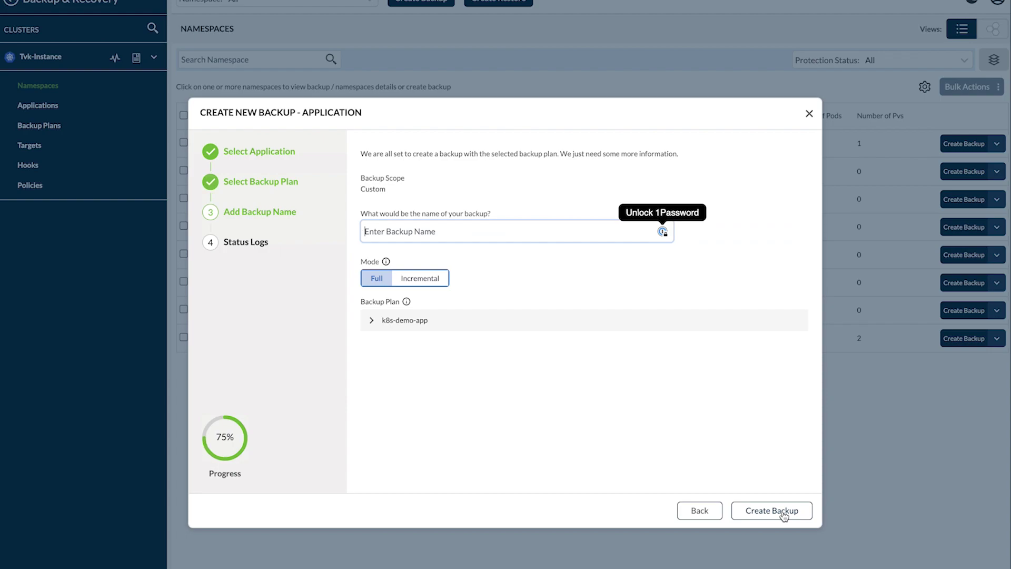
Step: Name the backup k8s-demo-backup2, create it and finish the wizard when the status log is complete
type("k8")
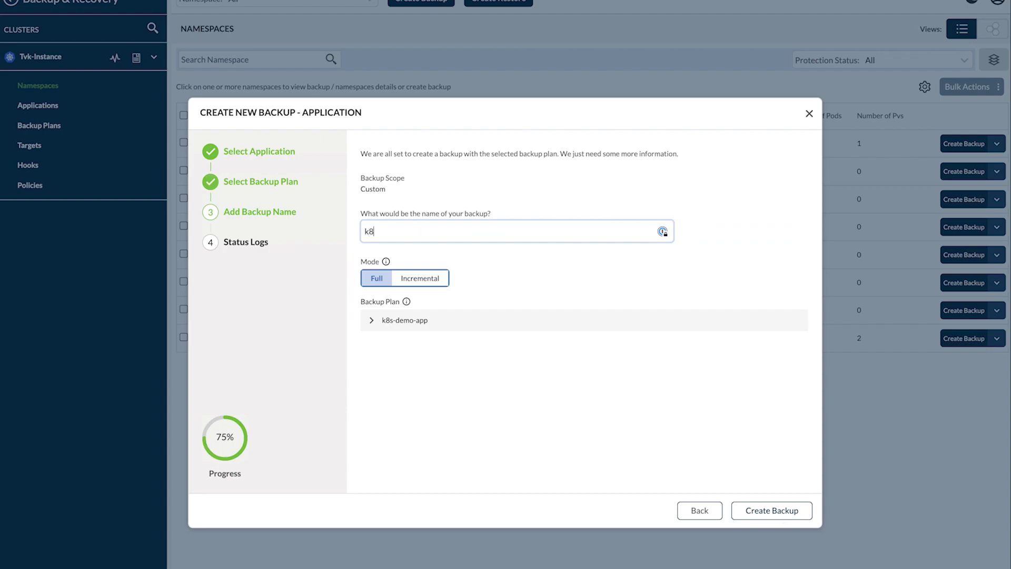
type("s-demo-backup2")
key("Return")
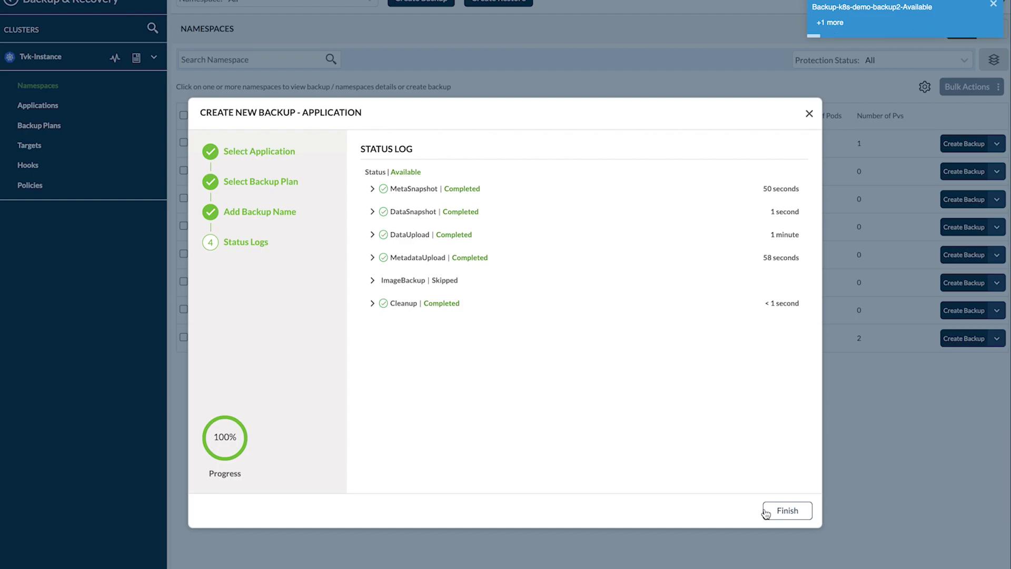
left_click(778, 513)
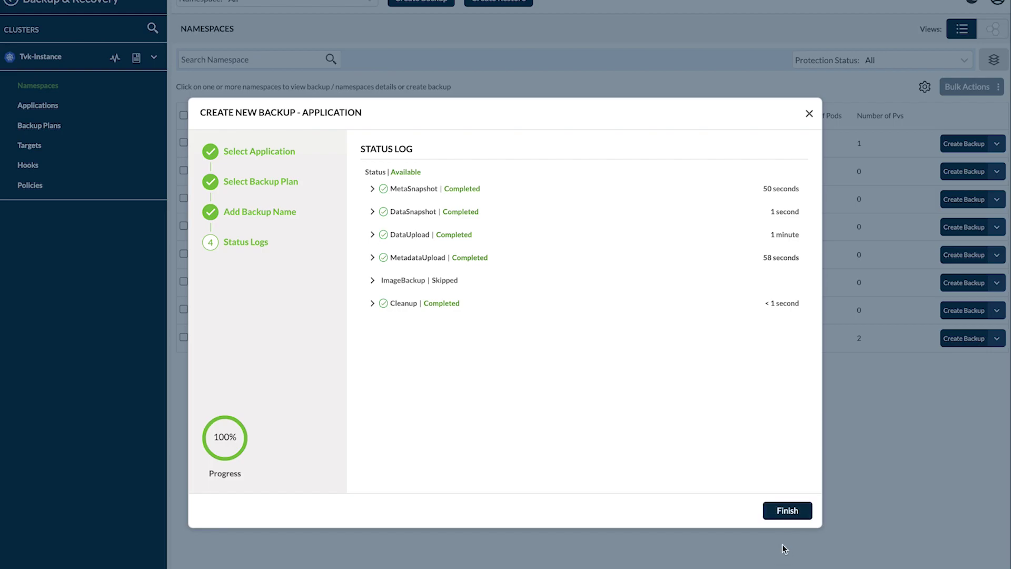
left_click(780, 513)
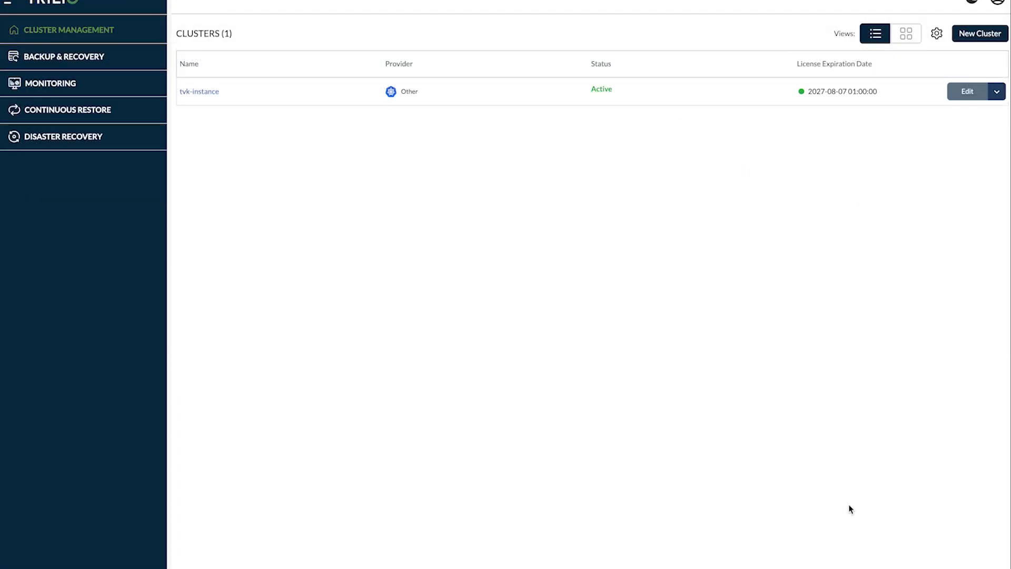
Step: Examine the status log details of k8s-demo-backup2 on the monitoring dashboard and close them
left_click(45, 83)
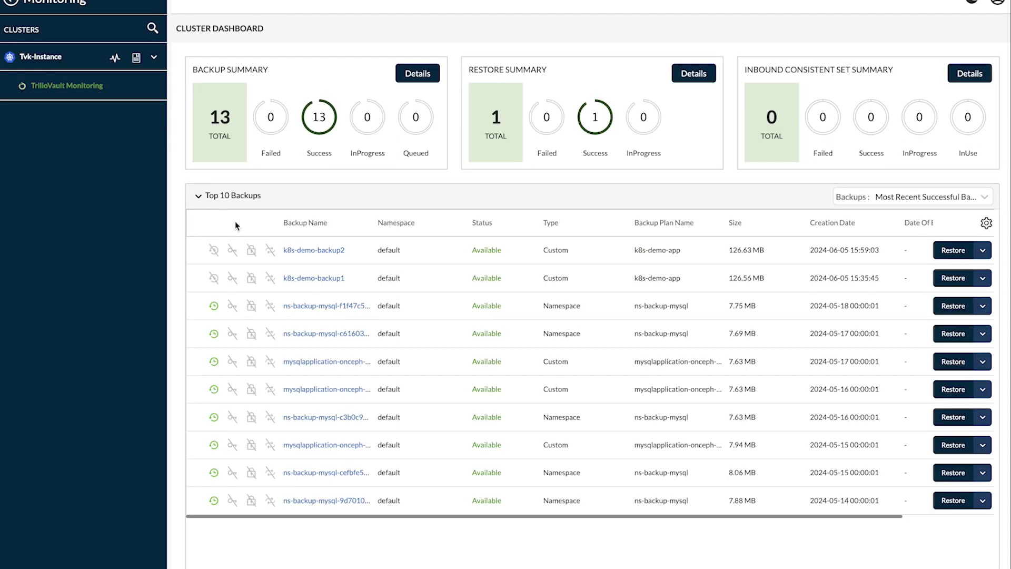
left_click(310, 250)
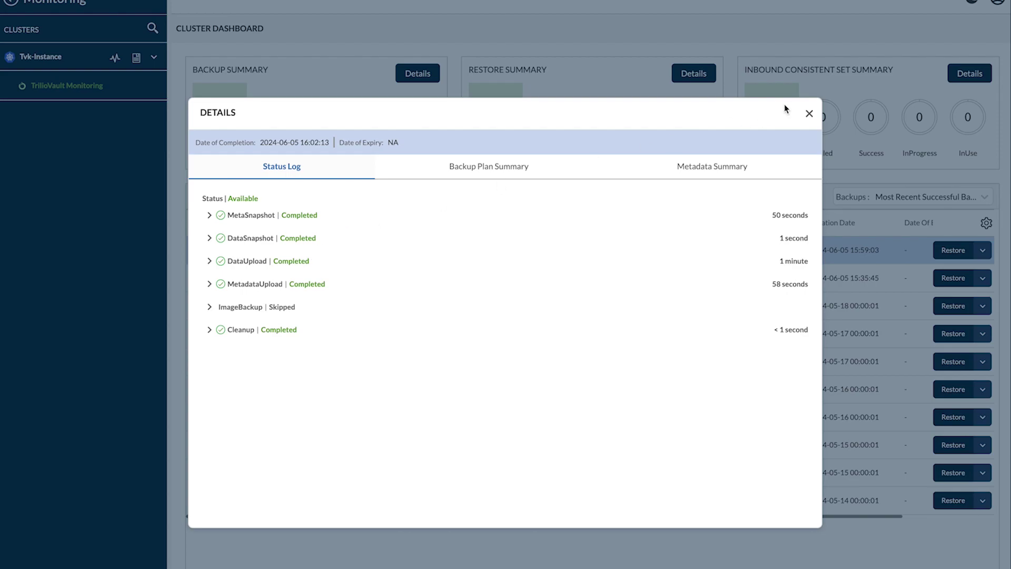
left_click(810, 114)
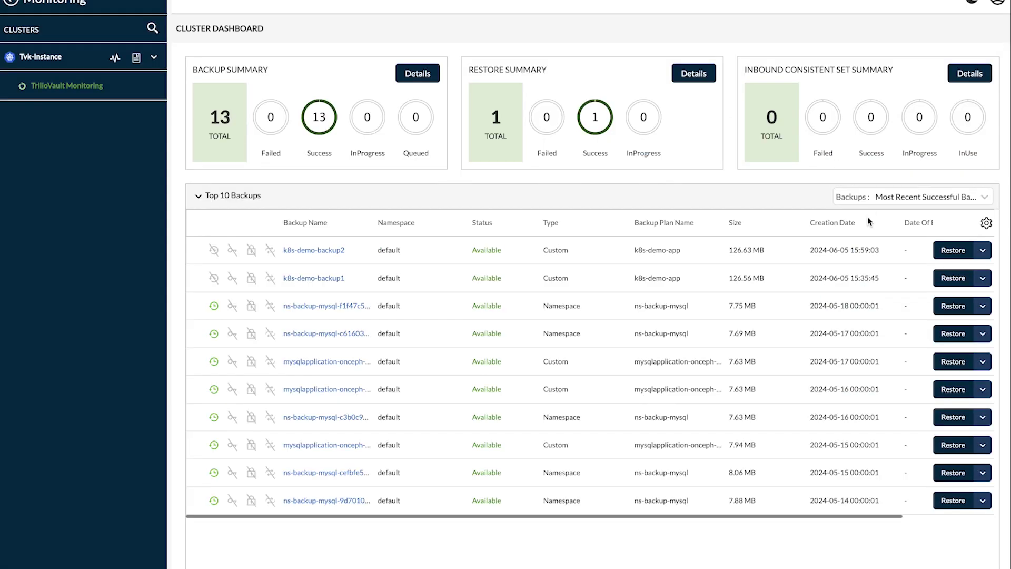
Step: Start a restore of k8s-demo-backup2, name it restore-k8s-demo-app and set its restore namespace to k8s-demo-restore
left_click(951, 252)
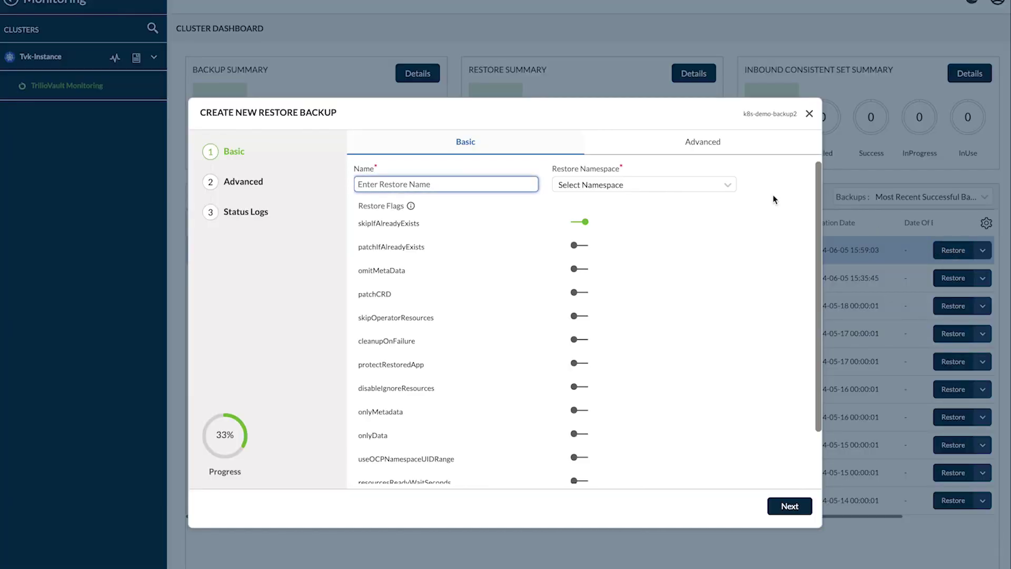
type("resto")
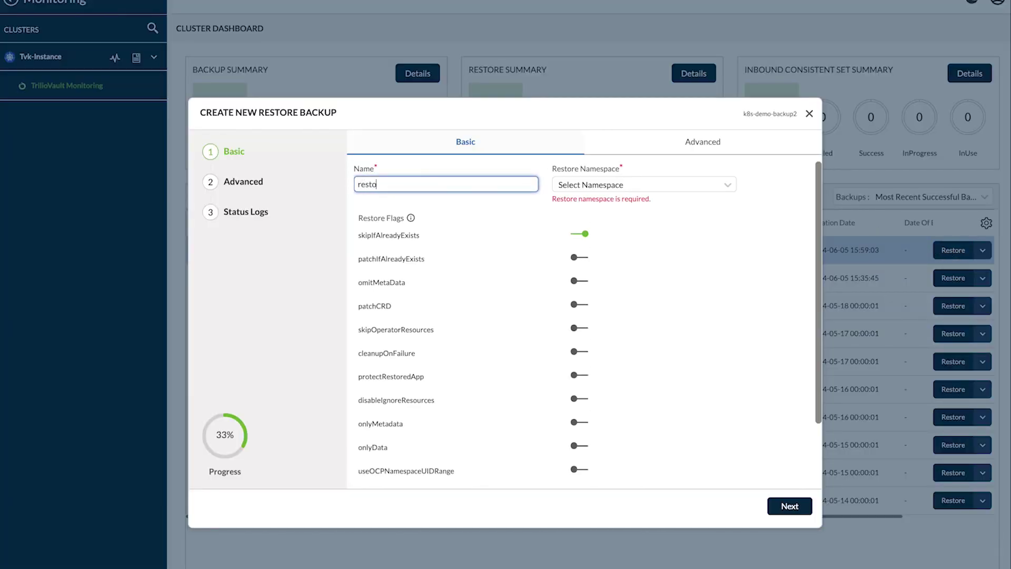
type("re-k8s-demo-app")
left_click(582, 189)
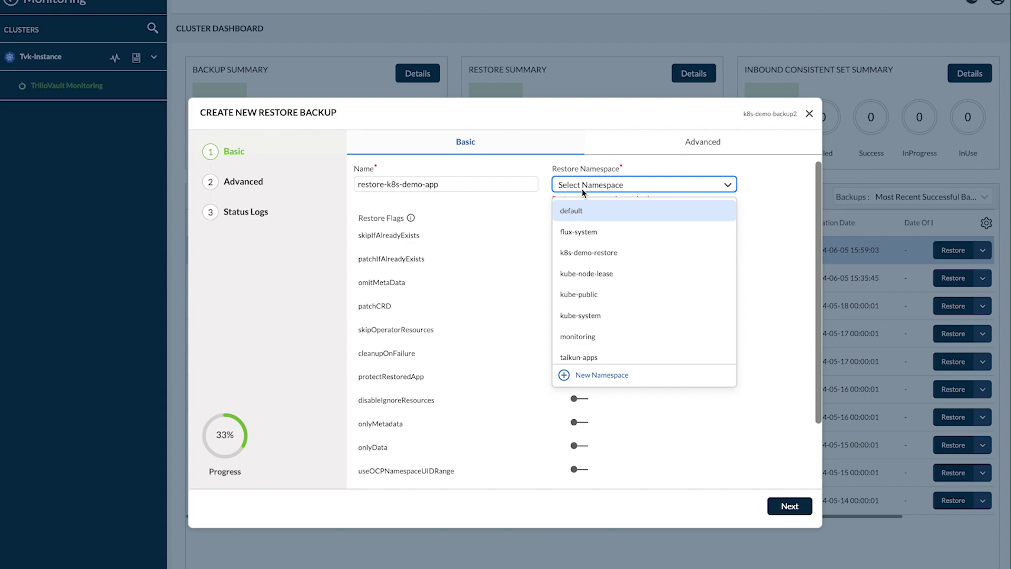
left_click(577, 252)
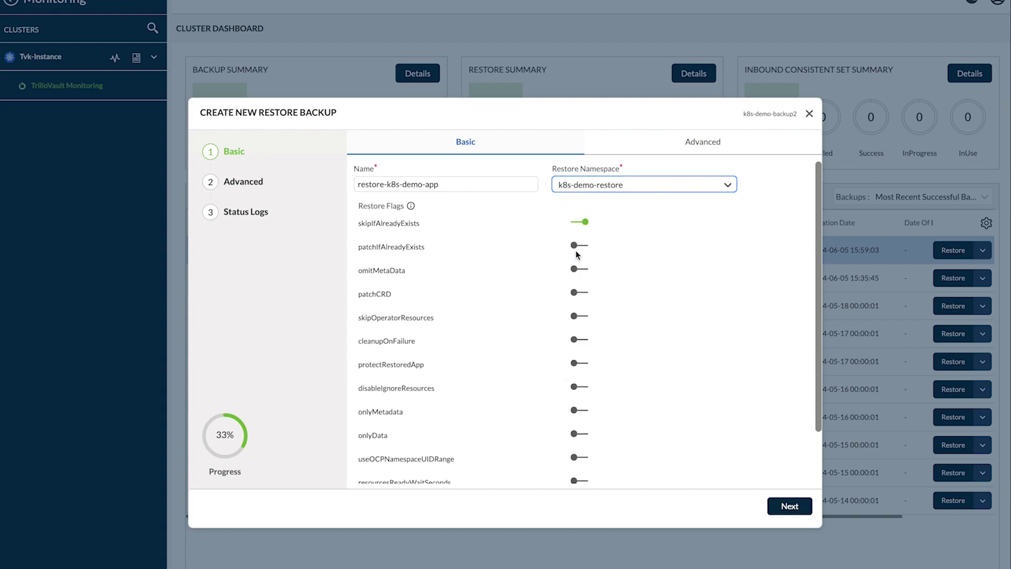
Step: Create the restore without changing the flags or advanced options, and finish the wizard once all its status logs are complete
left_click(784, 507)
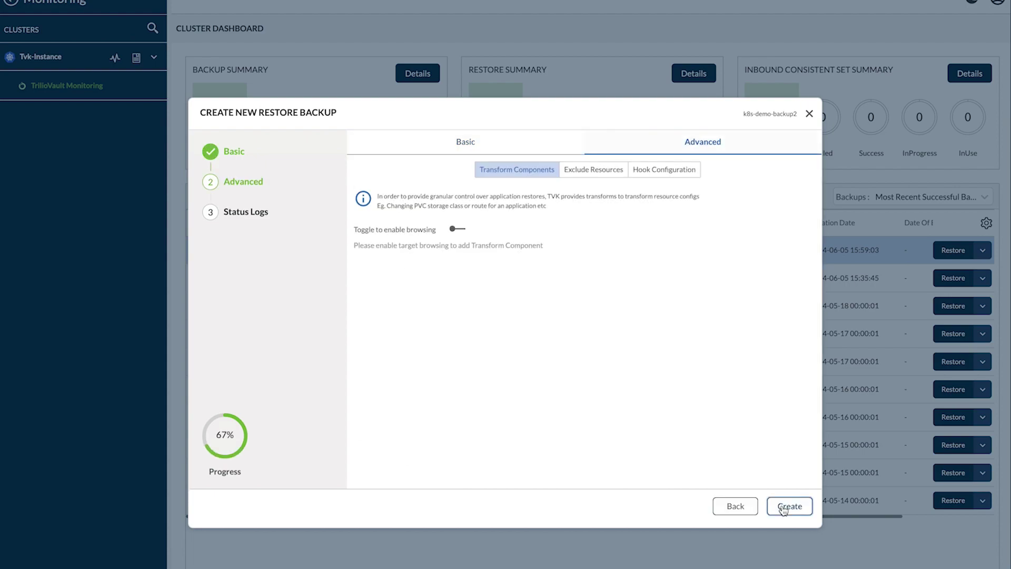
left_click(788, 509)
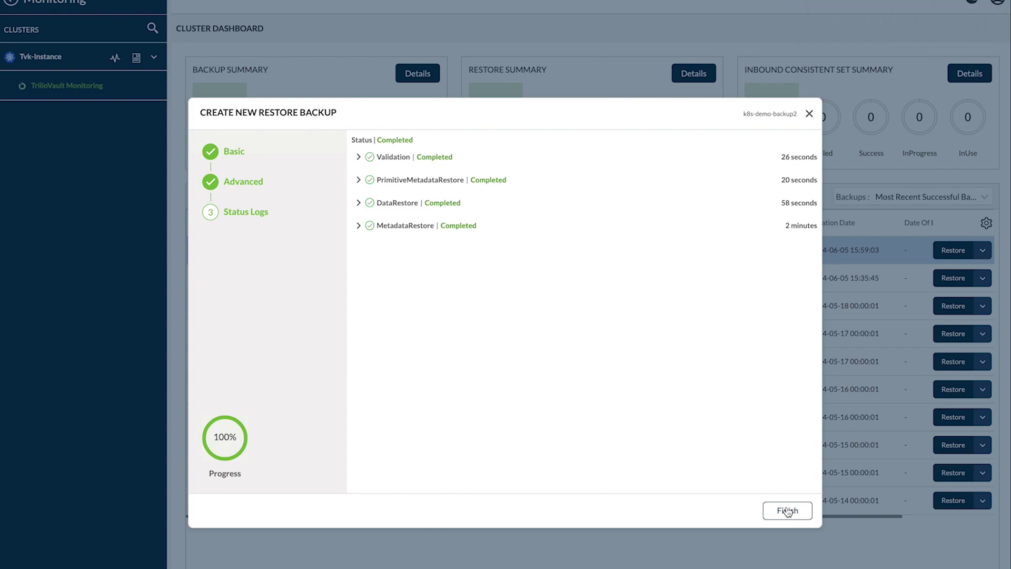
left_click(787, 511)
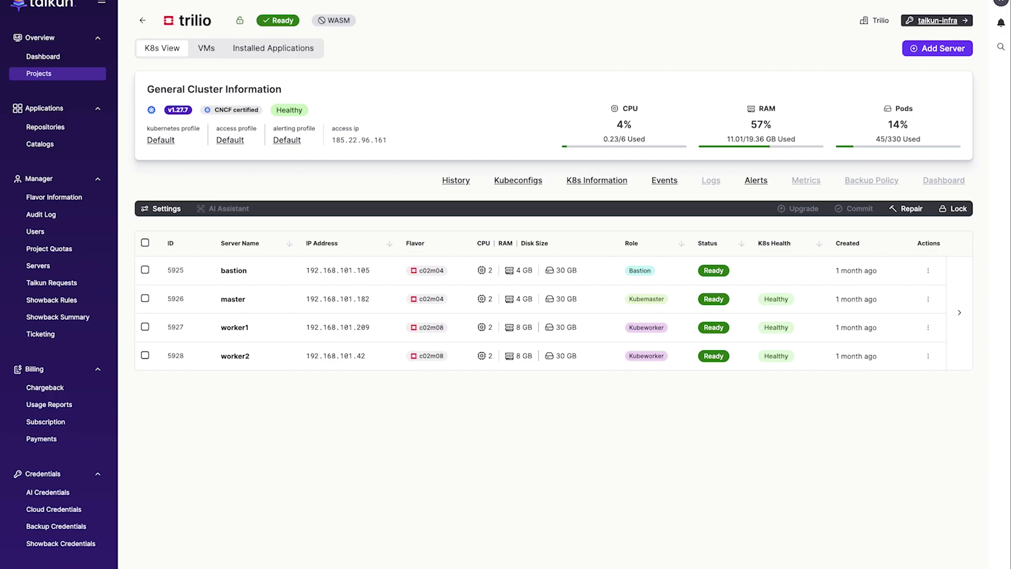
Step: Switch to the trilio project in Taikun and list the Kubernetes deployments in the k8s-demo-restore namespace
left_click(588, 179)
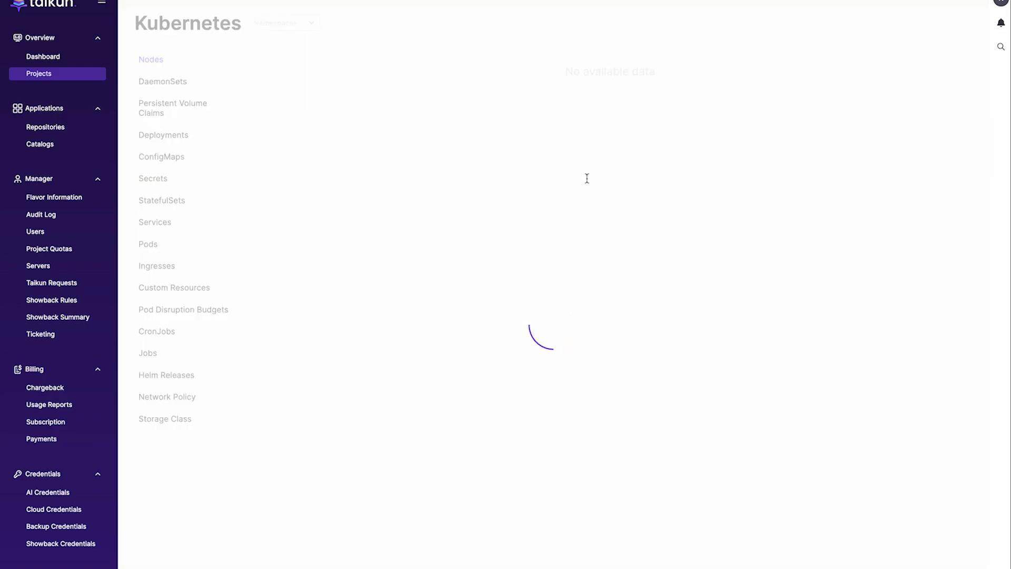
left_click(168, 135)
left_click(311, 25)
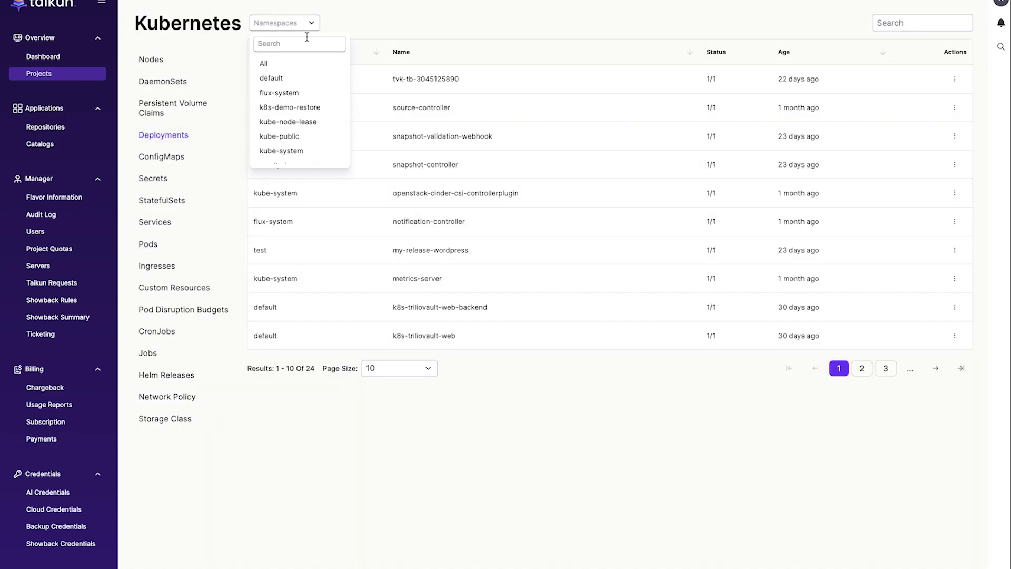
left_click(295, 107)
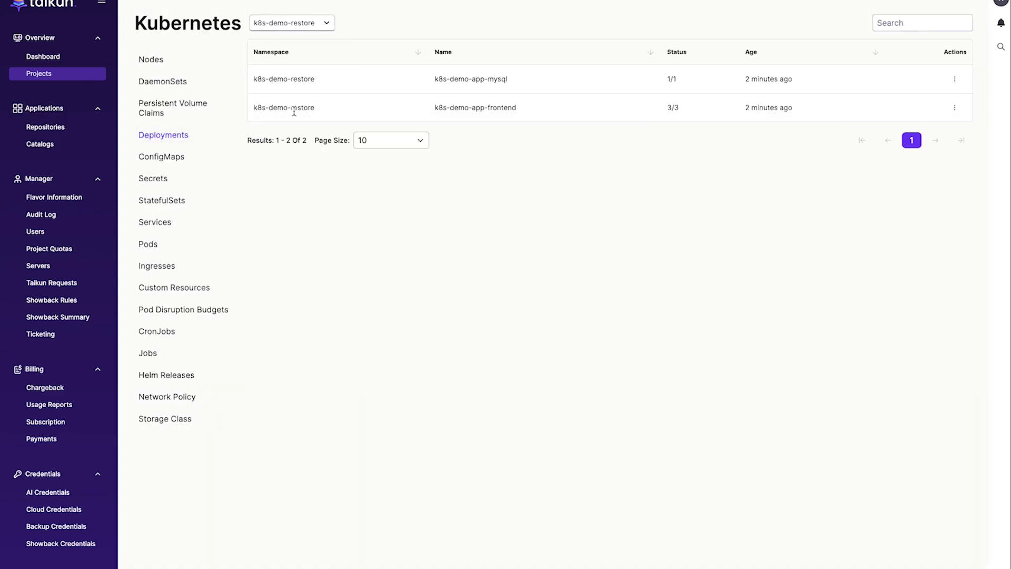